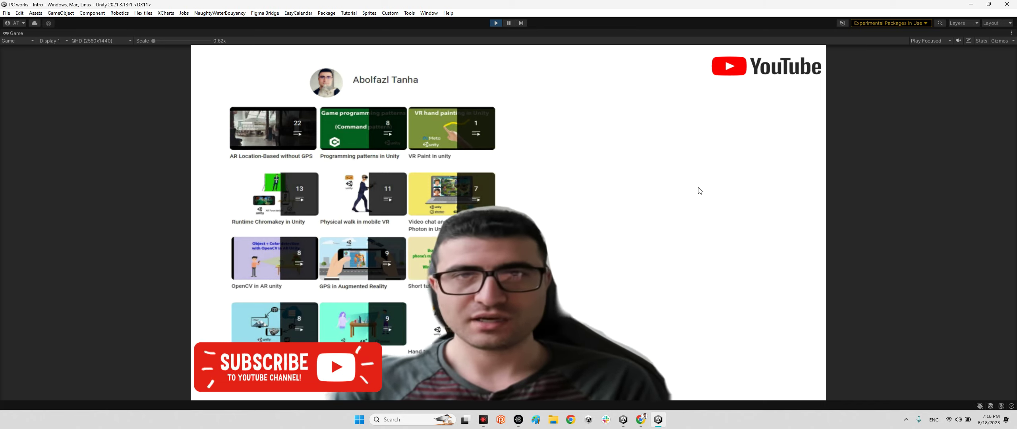
# Exit Play mode on the running Intro scene
pyautogui.click(498, 23)
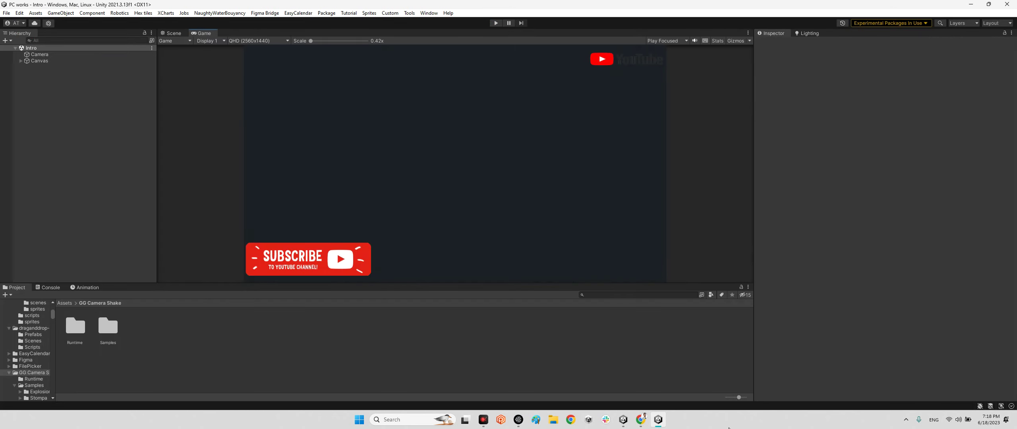
# Bring up the Camera-Shake repository in Chrome and view its Code download options
pyautogui.click(640, 419)
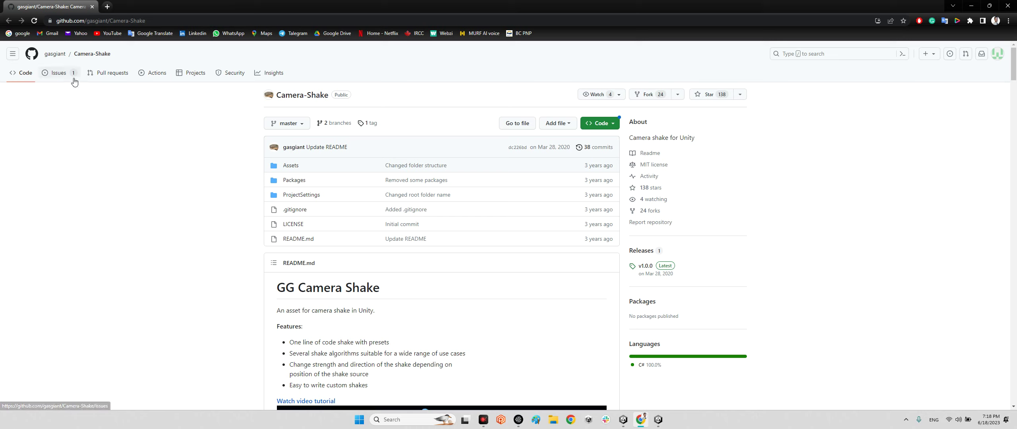
pyautogui.moveTo(56, 61)
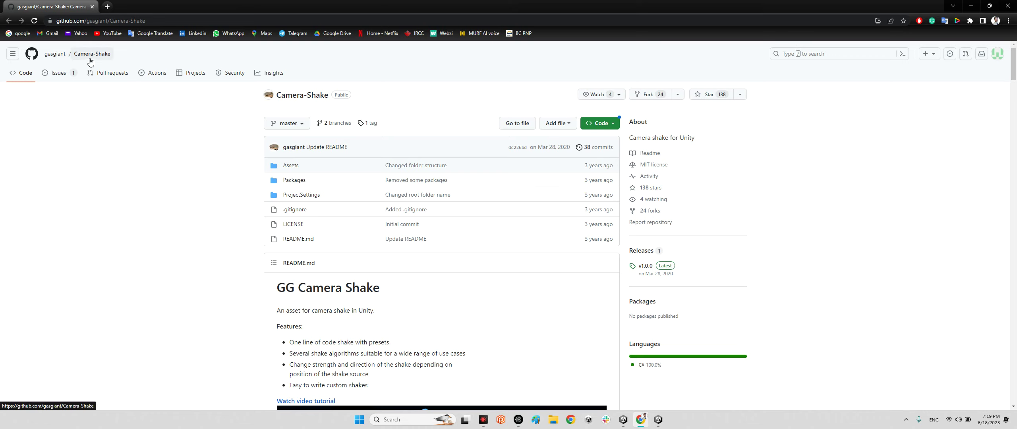
pyautogui.click(602, 123)
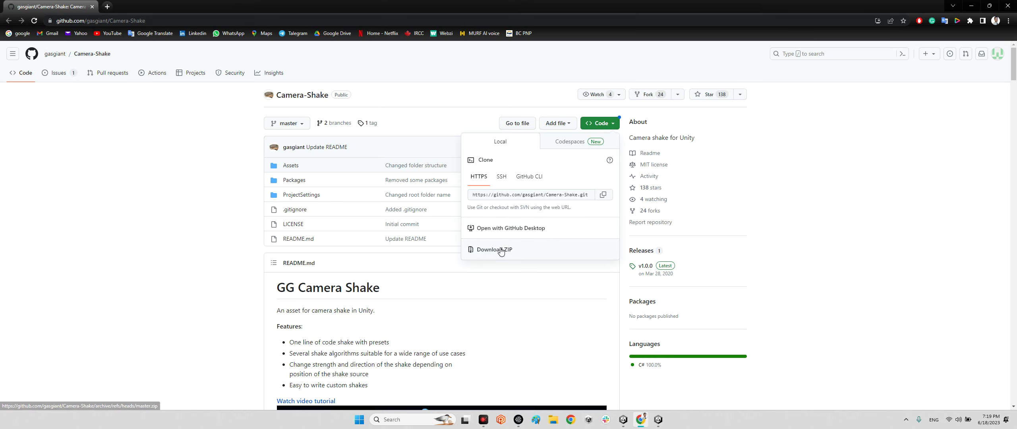
# Open the repository's Assets folder on GitHub, then return to Unity
pyautogui.click(289, 167)
pyautogui.click(291, 168)
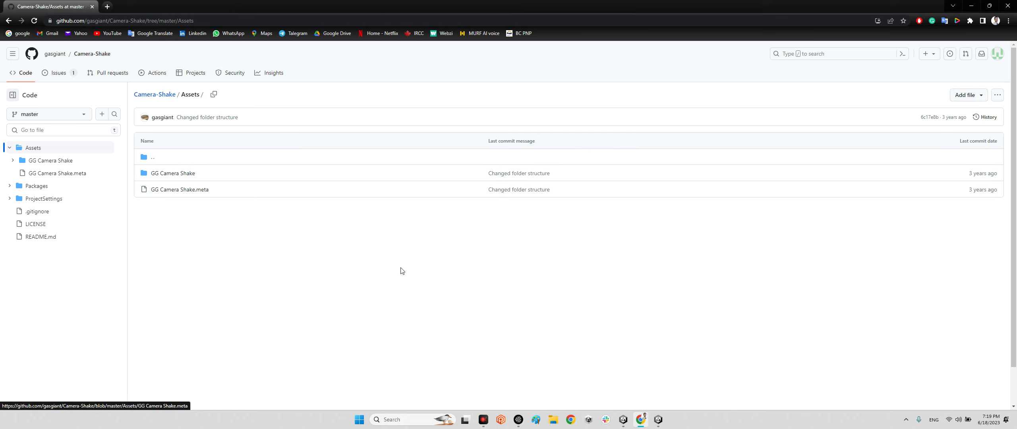
pyautogui.click(658, 419)
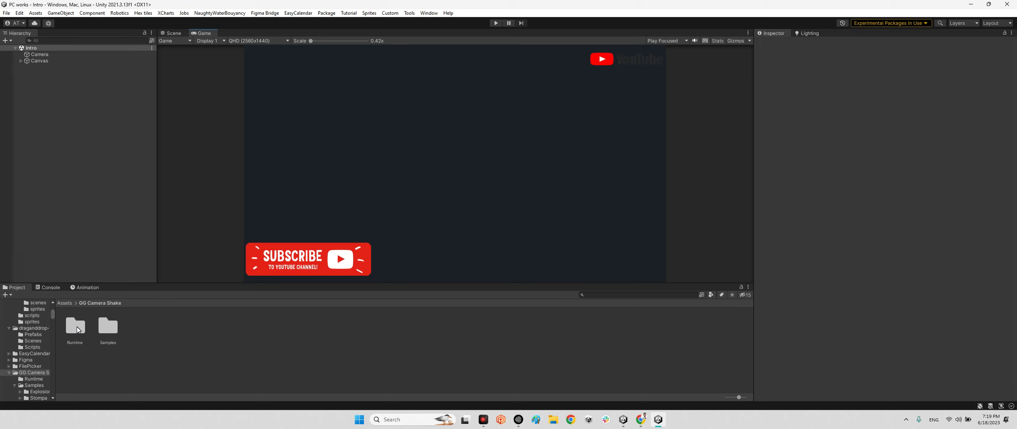
# Browse Samples into the Explosion folder and load the Explosion scene
pyautogui.doubleClick(107, 327)
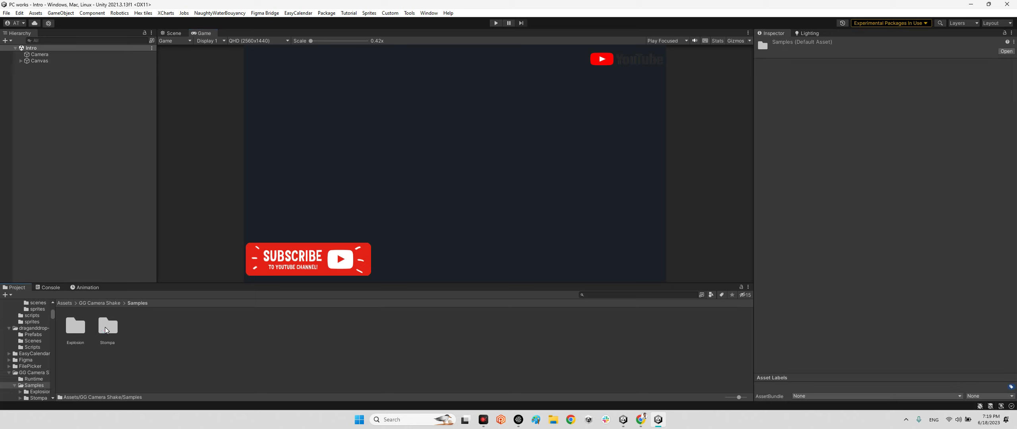
pyautogui.click(83, 330)
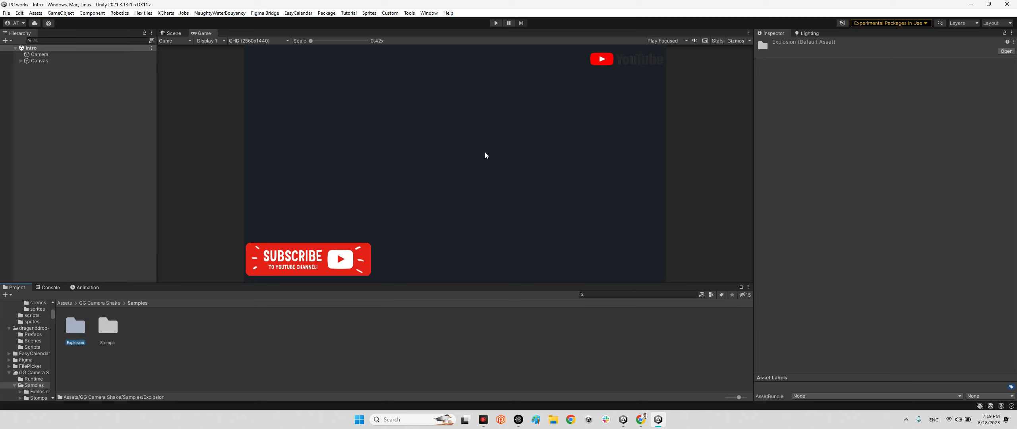
pyautogui.click(108, 326)
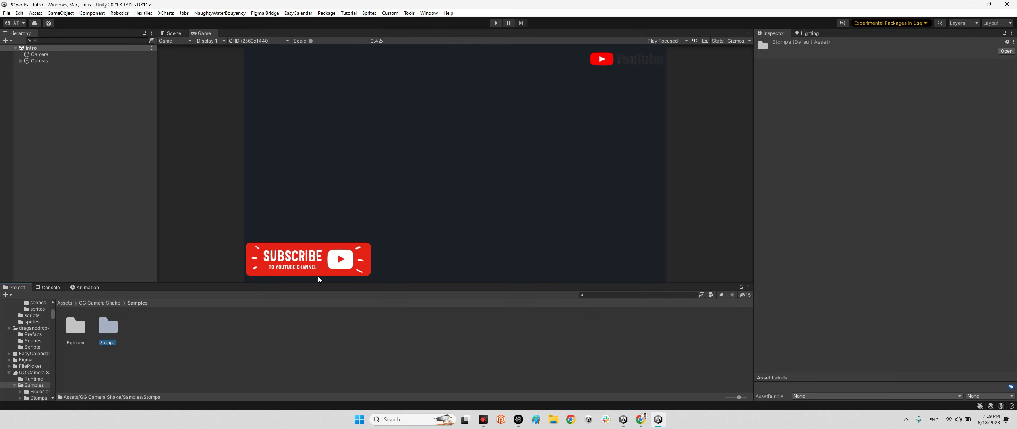
pyautogui.doubleClick(75, 327)
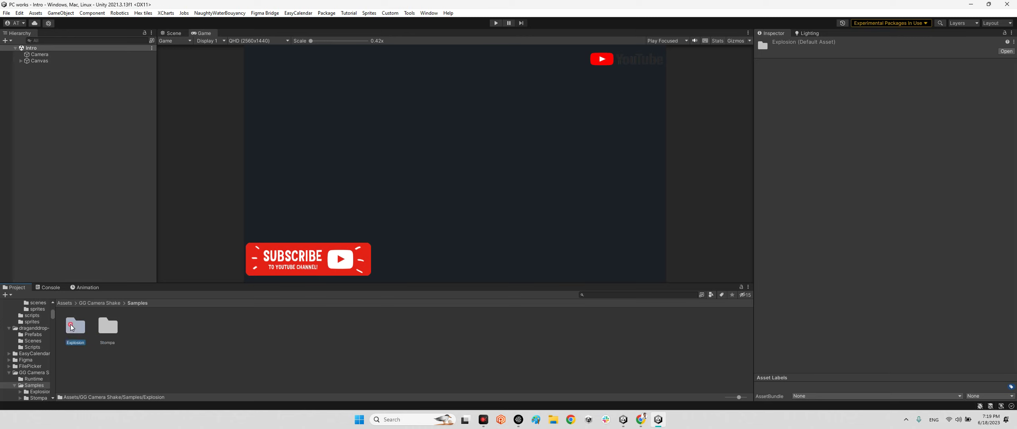
pyautogui.doubleClick(213, 329)
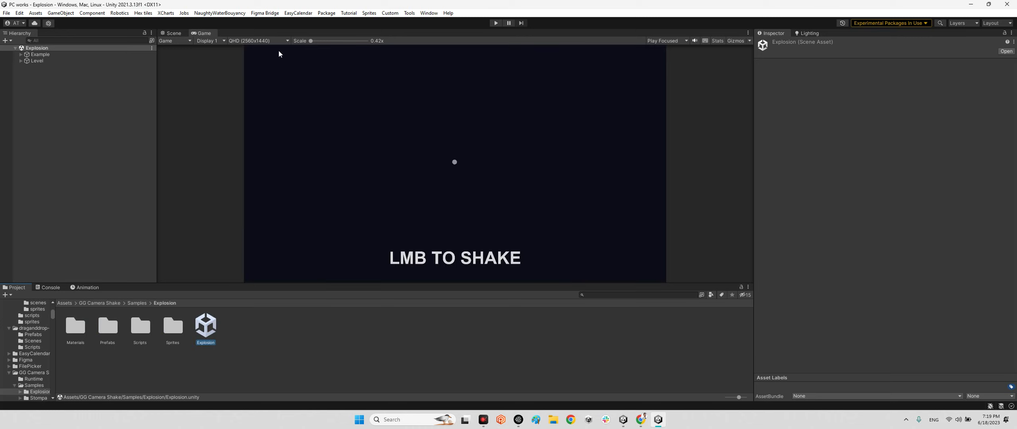
# Play the Explosion scene with a maximized Game view, trigger four explosions, then stop
pyautogui.click(496, 23)
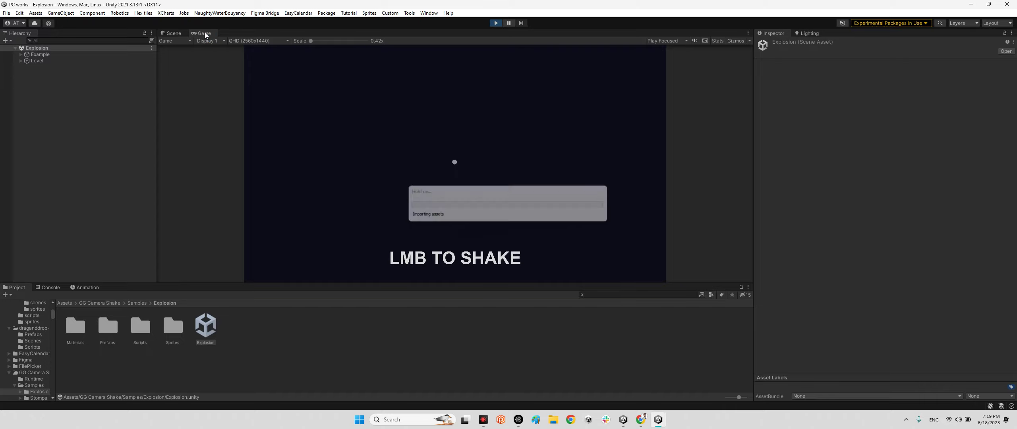
pyautogui.doubleClick(205, 33)
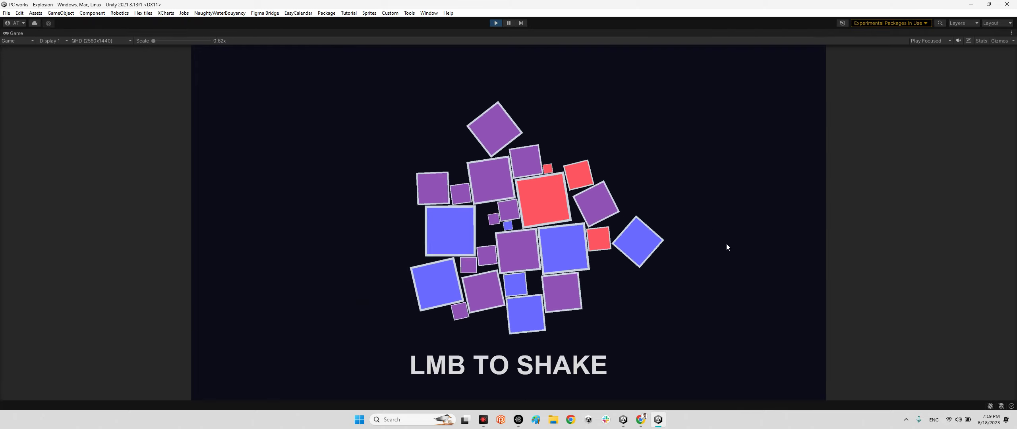
pyautogui.click(811, 380)
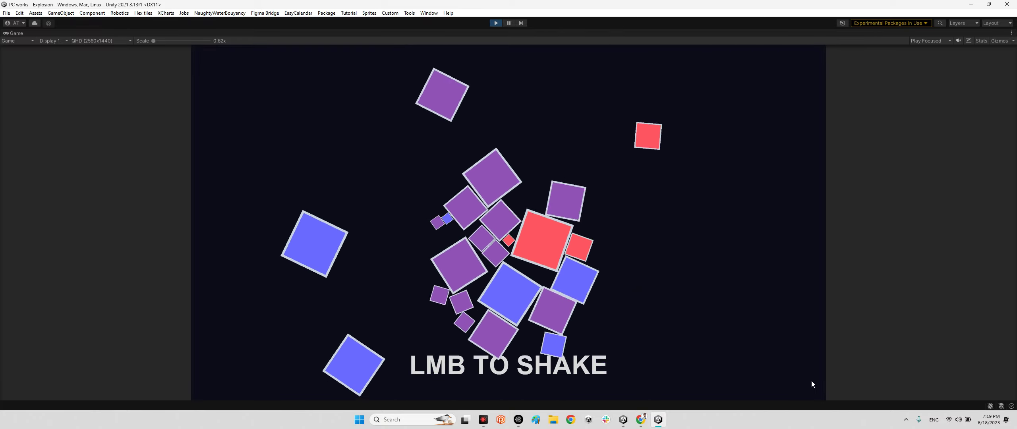
pyautogui.click(812, 381)
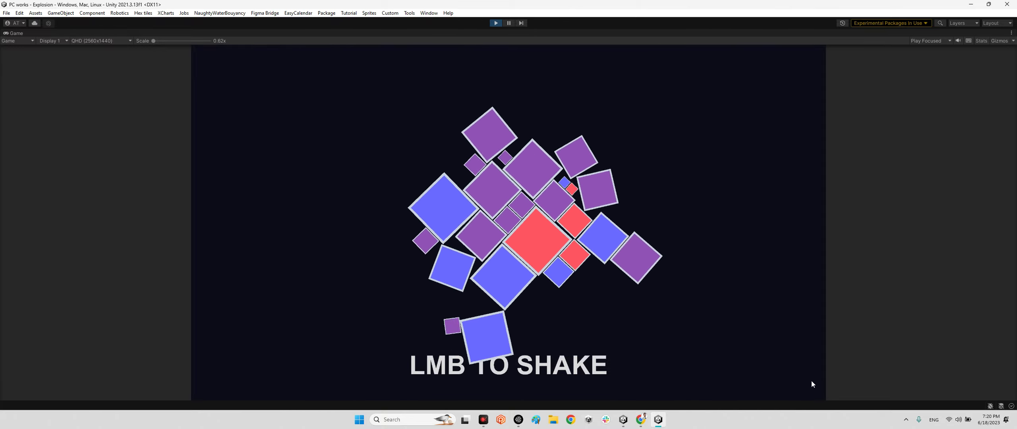
pyautogui.click(812, 380)
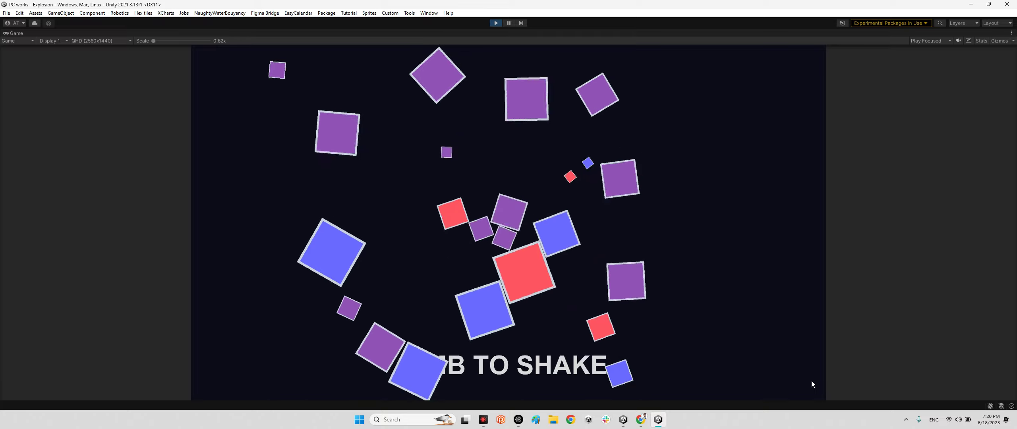
pyautogui.click(812, 381)
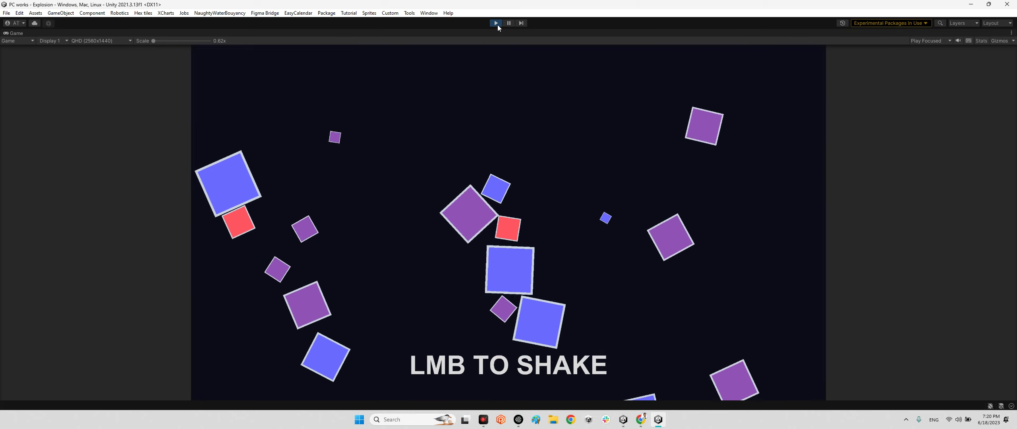
pyautogui.click(497, 23)
# Expand Example and inspect the ExplosionTrigger object's components
pyautogui.click(21, 55)
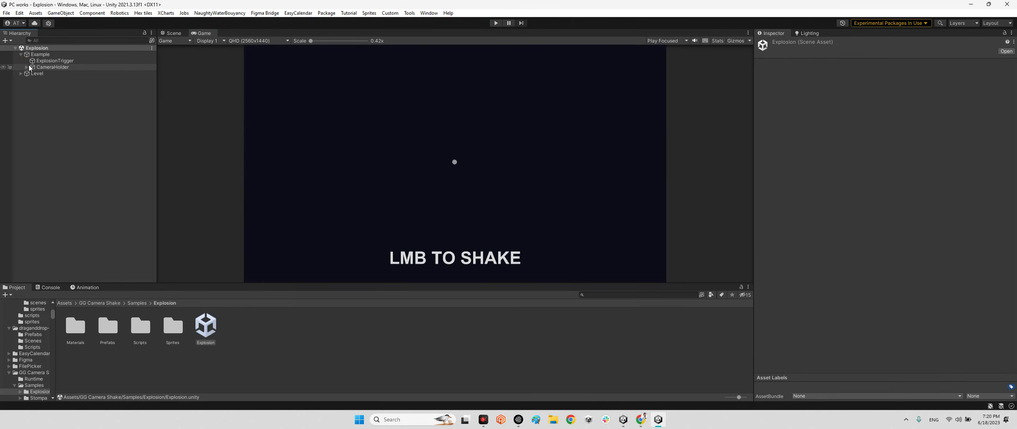
pyautogui.click(34, 67)
pyautogui.click(59, 62)
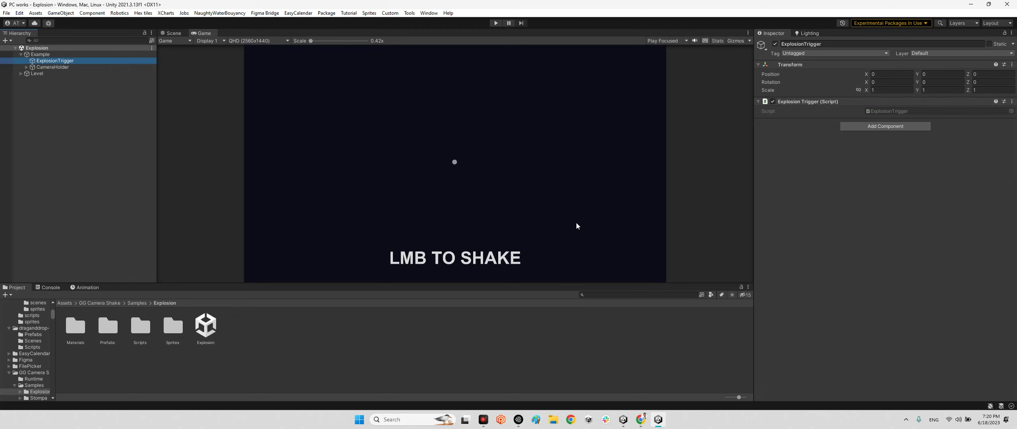
# Inspect the Camera Shaker on CameraHolder's Camera, then open the Stompa sample folder
pyautogui.click(35, 55)
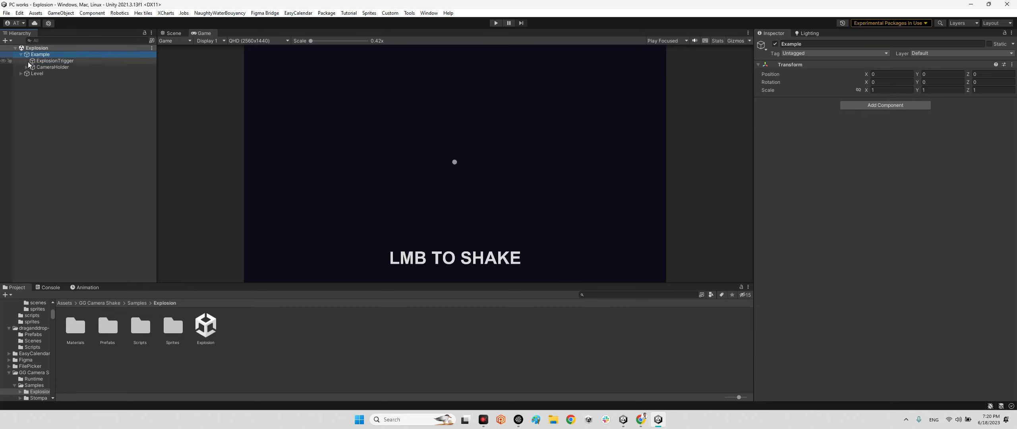
pyautogui.click(26, 67)
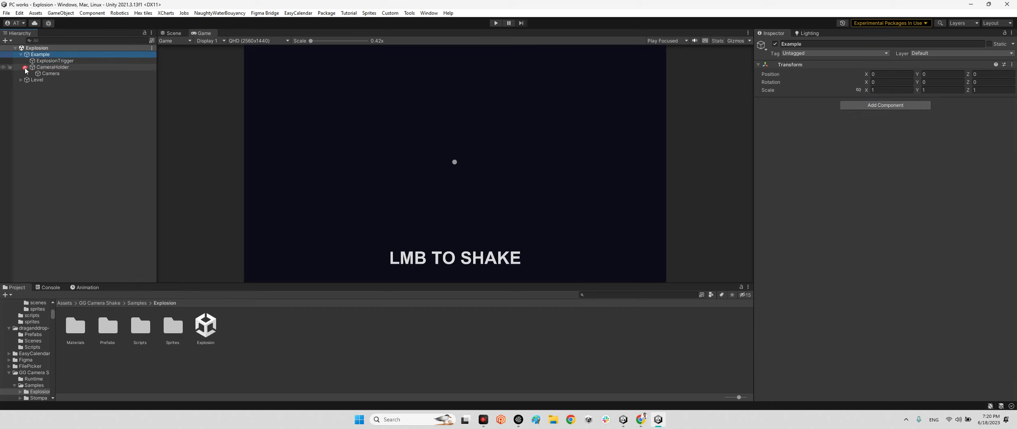
pyautogui.click(50, 74)
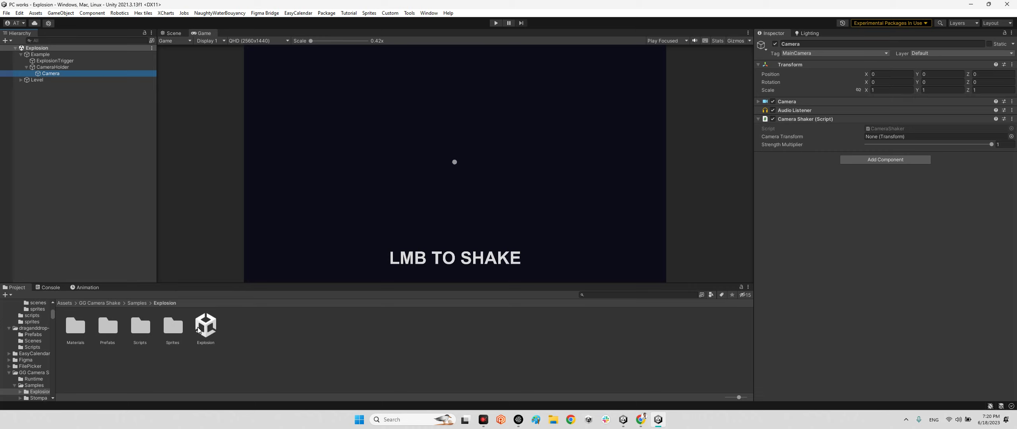
pyautogui.click(134, 307)
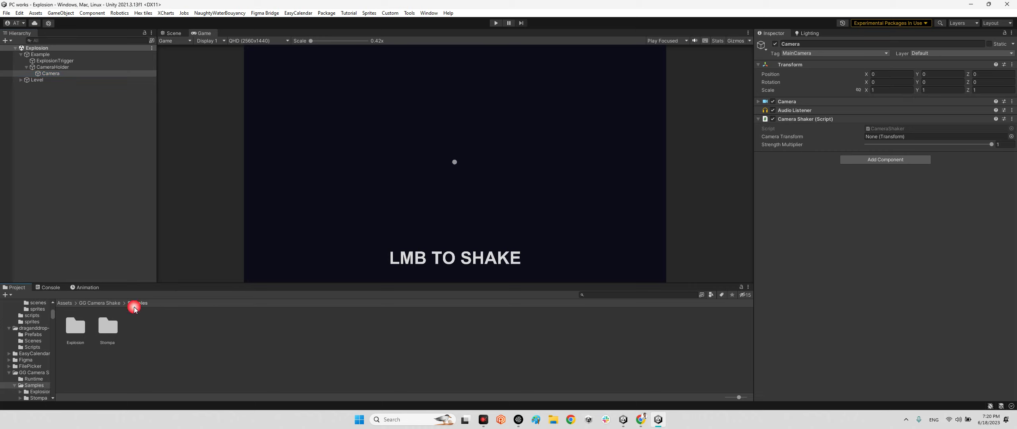
pyautogui.doubleClick(109, 331)
# Load the Stompa scene, play it maximized as the cube stomps toward the camera, then stop
pyautogui.doubleClick(175, 330)
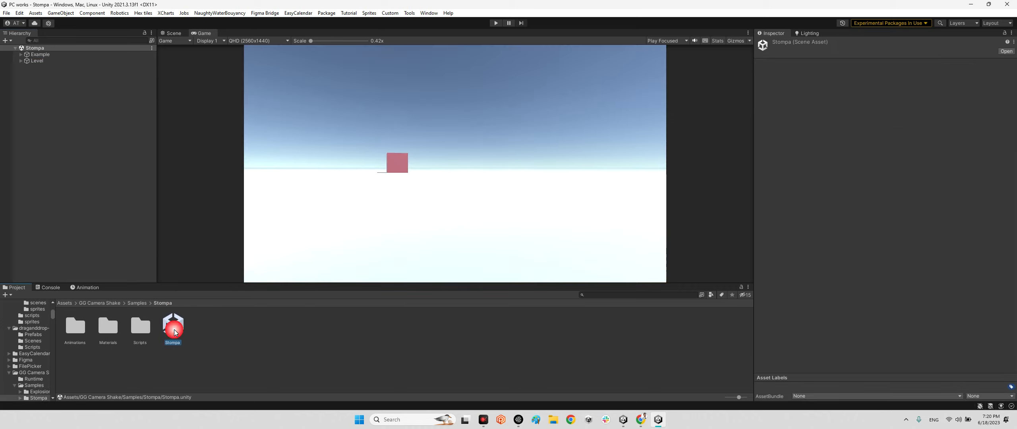
pyautogui.doubleClick(203, 33)
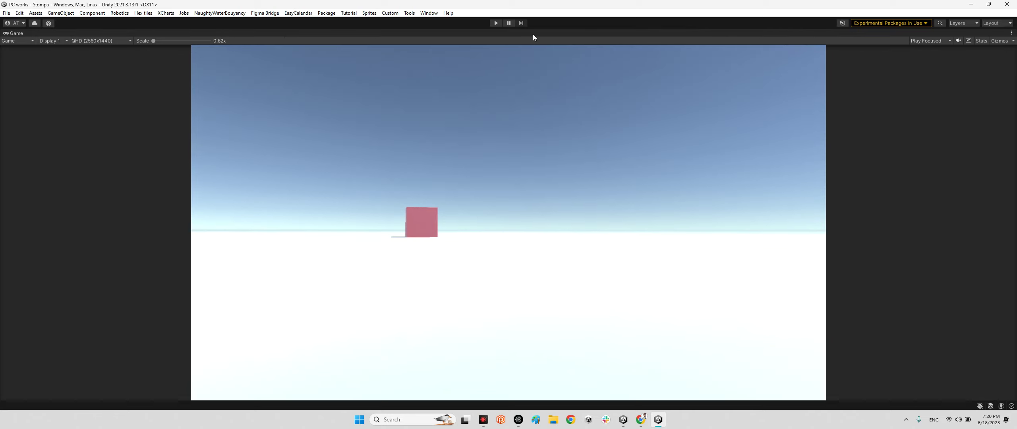
pyautogui.click(499, 23)
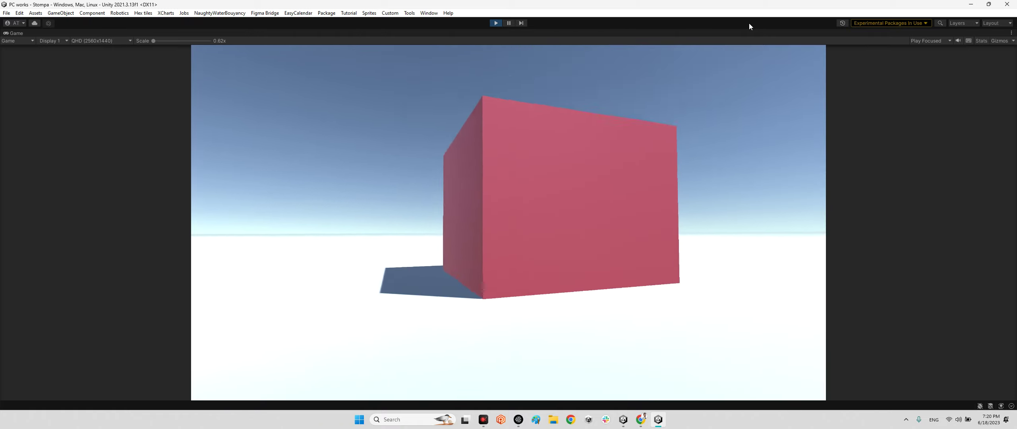
pyautogui.click(496, 23)
# Select the Stompa cube, centre it in the Scene view, and expand its Shake Trigger Attenuation
pyautogui.doubleClick(9, 34)
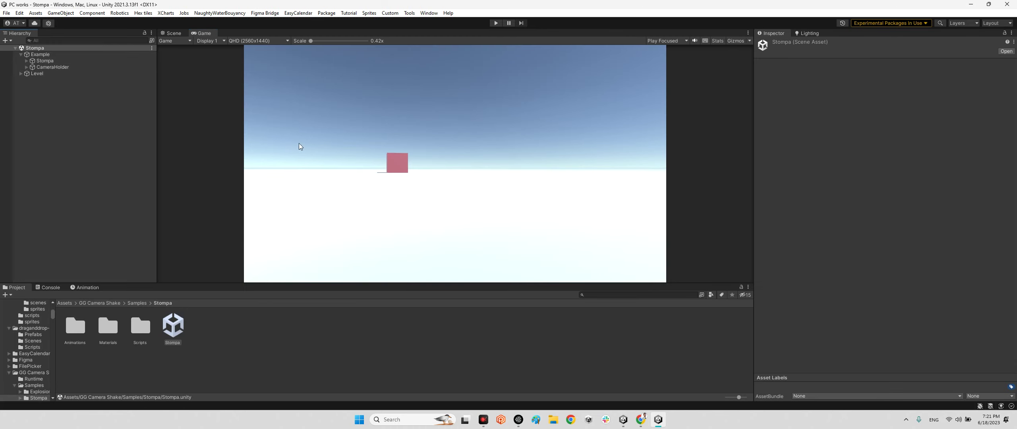
pyautogui.click(44, 61)
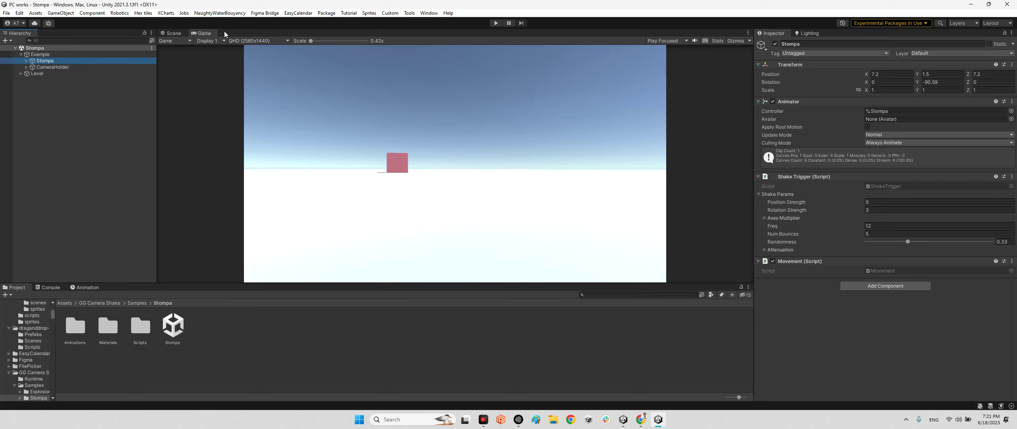
pyautogui.click(174, 33)
pyautogui.moveTo(504, 154); pyautogui.dragTo(668, 135, button='right')
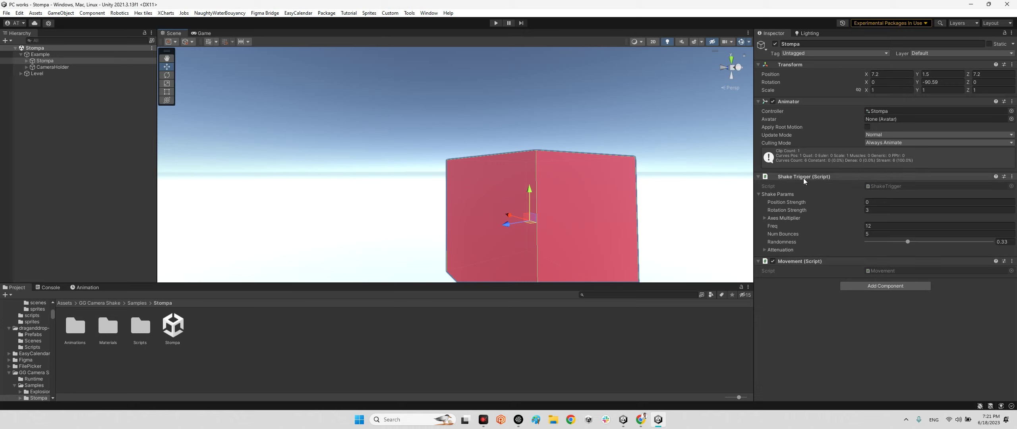
pyautogui.click(781, 250)
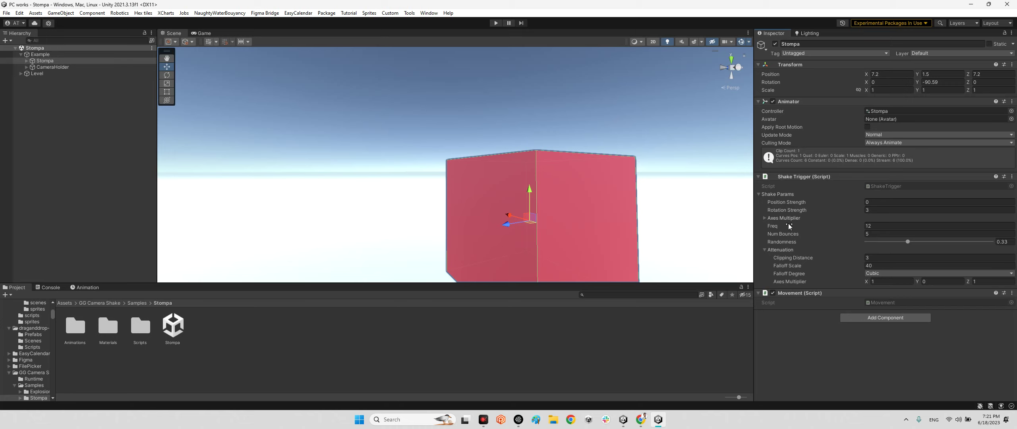
# Inspect Main Camera's Camera Shaker under CameraHolder, then deselect and orbit to face the cube
pyautogui.click(52, 67)
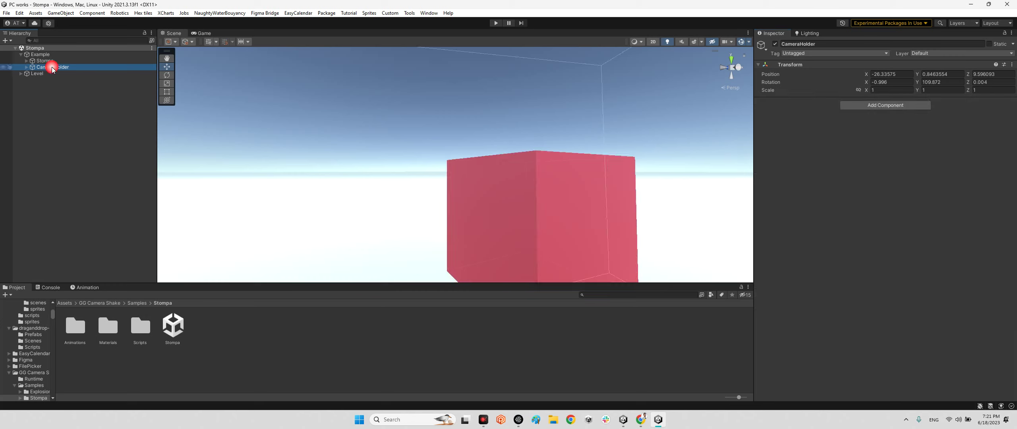
pyautogui.click(27, 67)
pyautogui.click(51, 73)
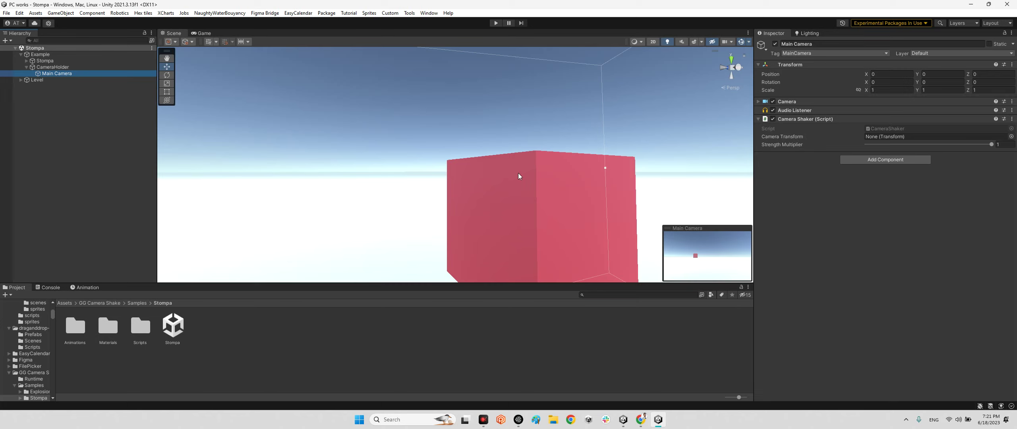
pyautogui.click(75, 185)
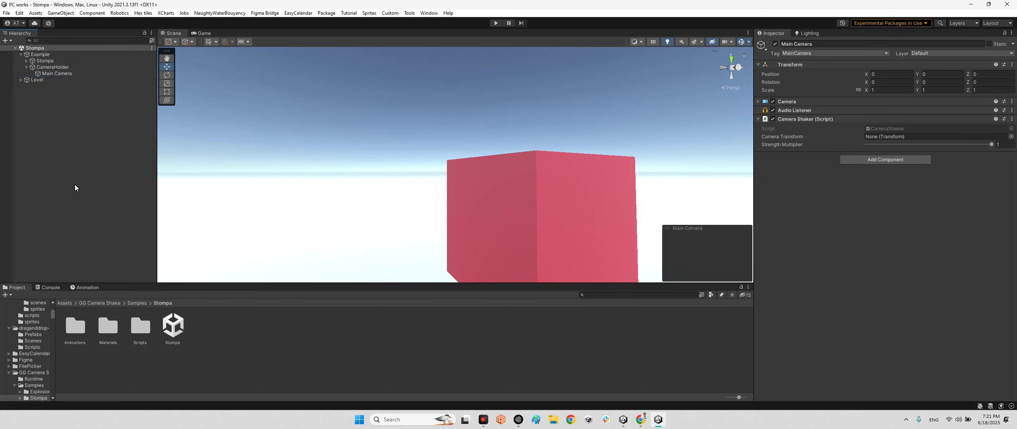
pyautogui.keyDown('alt'); pyautogui.moveTo(477, 209); pyautogui.dragTo(504, 203); pyautogui.keyUp('alt')
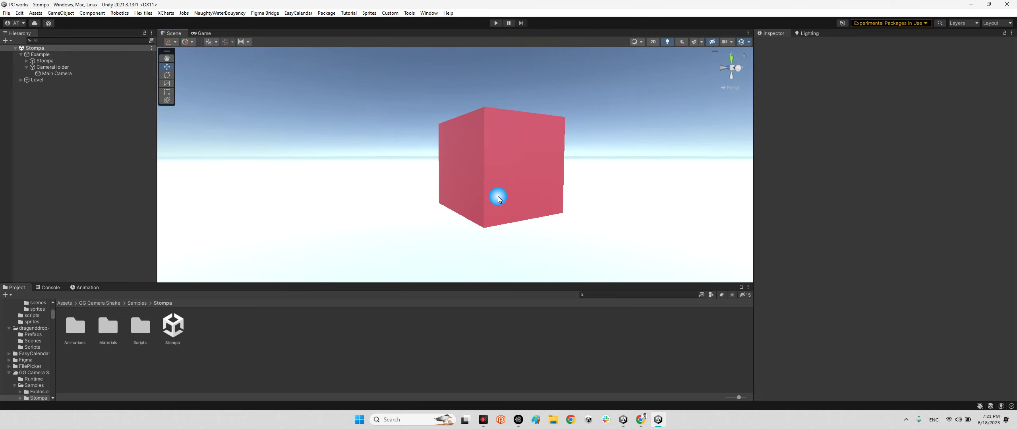